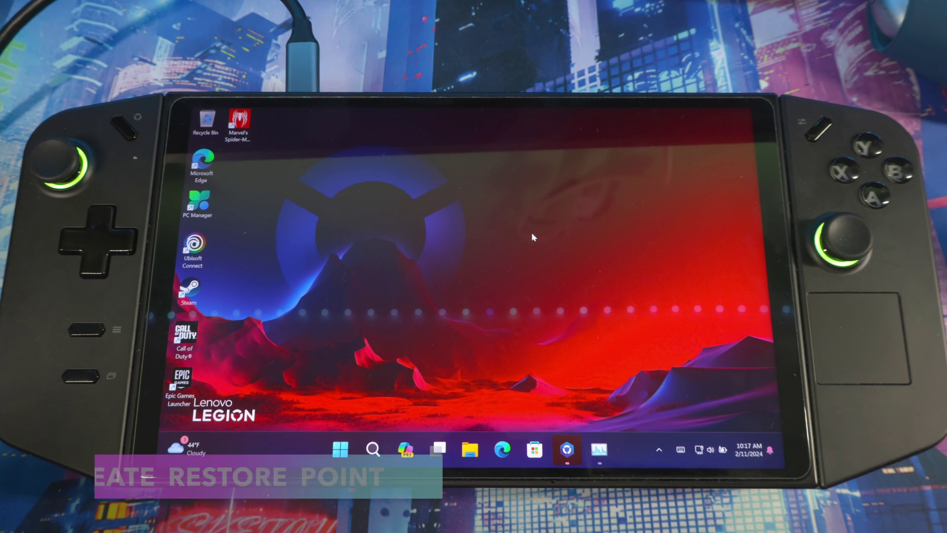
- Open the taskbar Search panel showing recent searches such as 'Create a restore point'
click(374, 449)
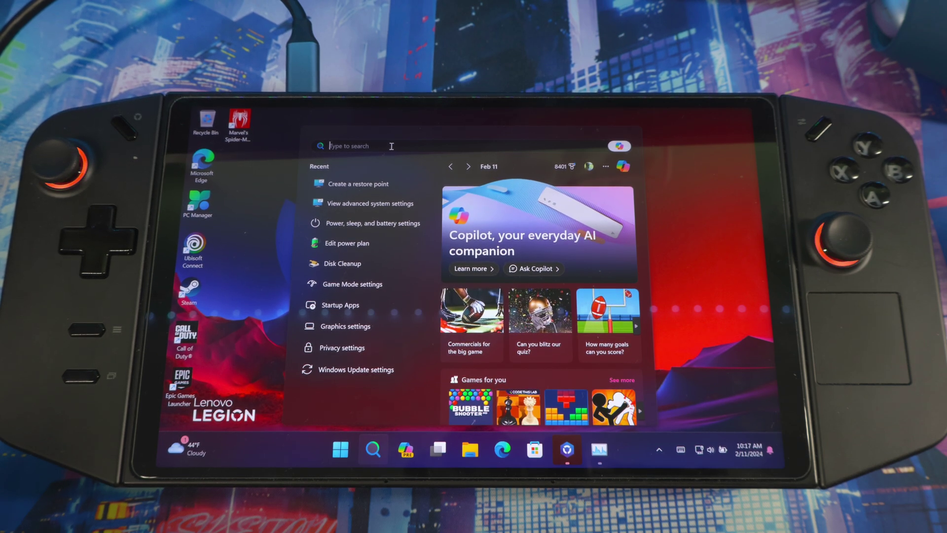
- Create a manual restore point described '02.11.24' in System Protection and dismiss the confirmation
click(374, 450)
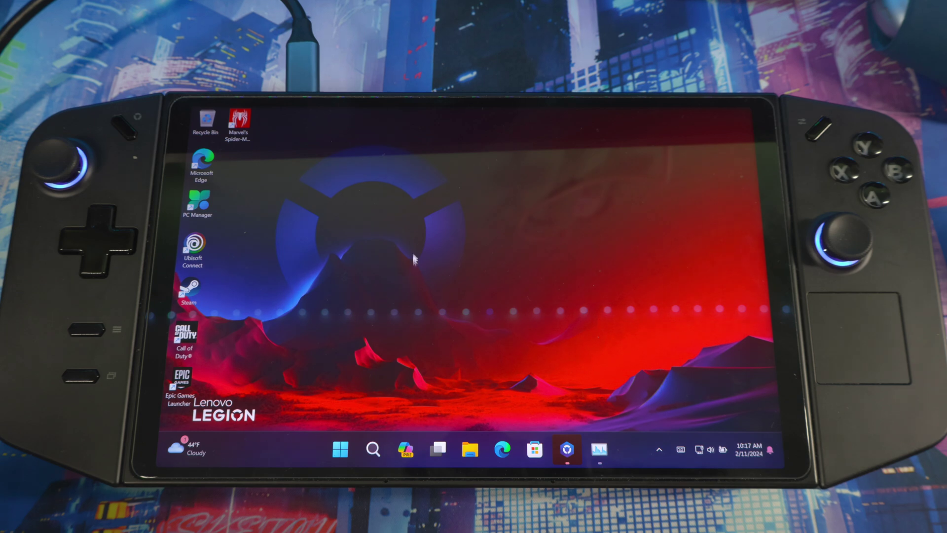
click(382, 450)
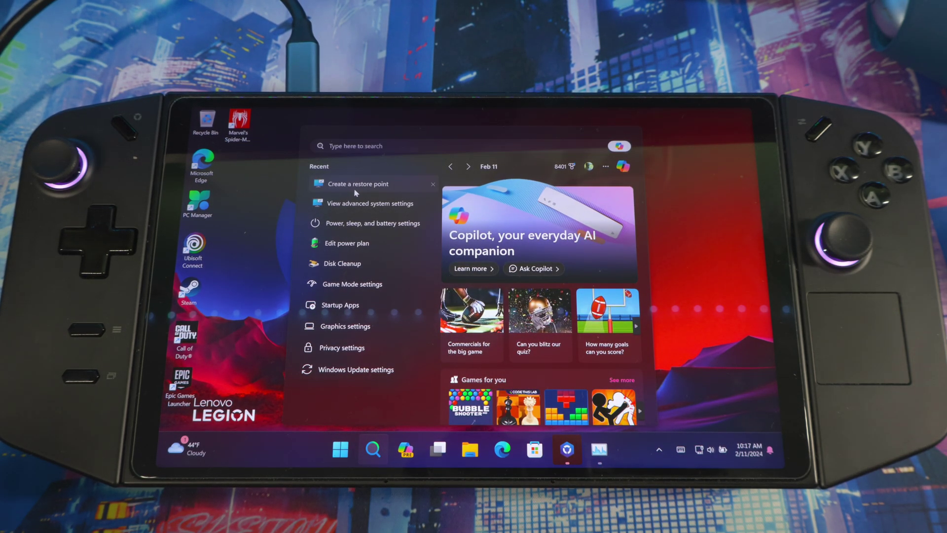
click(358, 184)
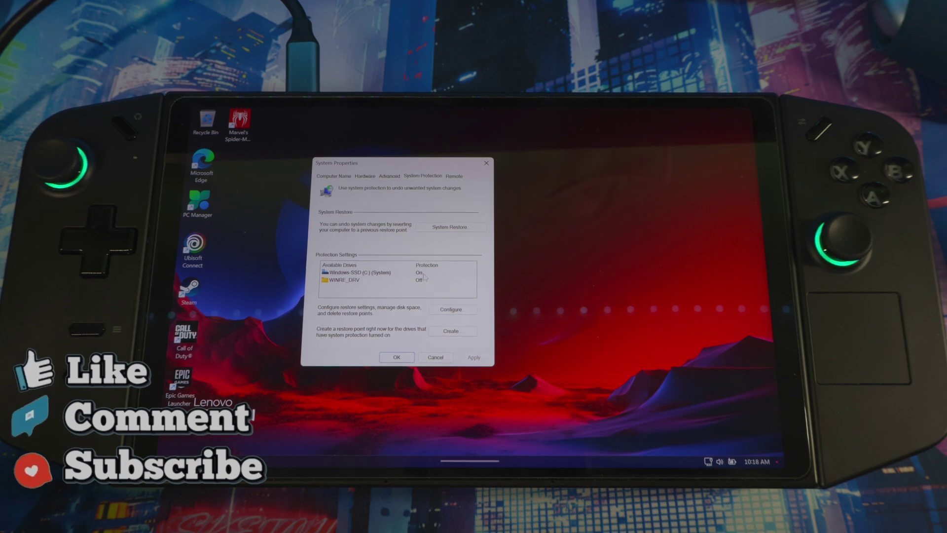
click(448, 332)
text(02.11.24)
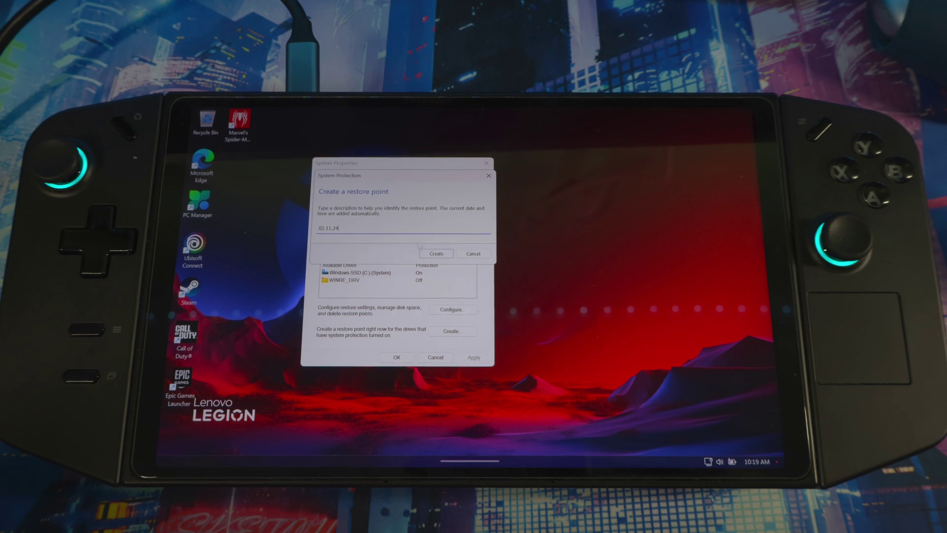
click(436, 254)
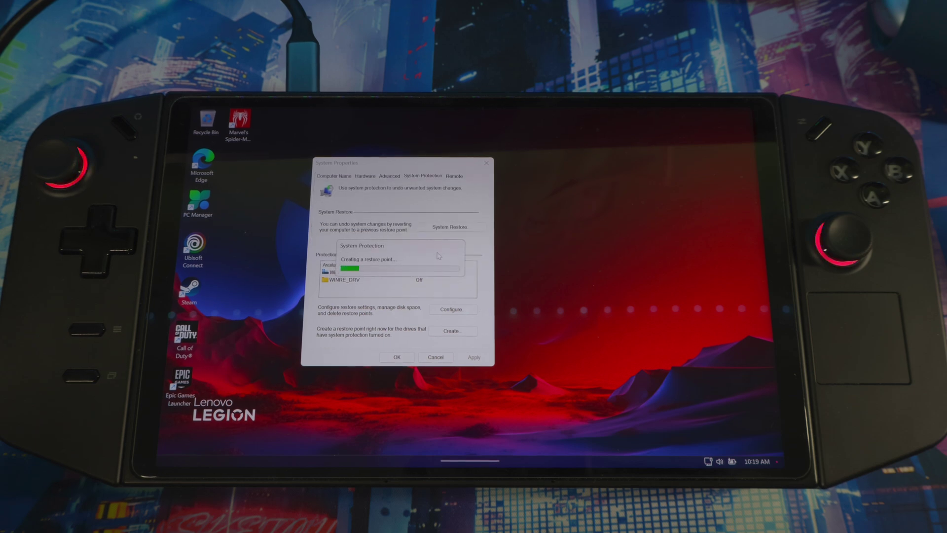
click(454, 266)
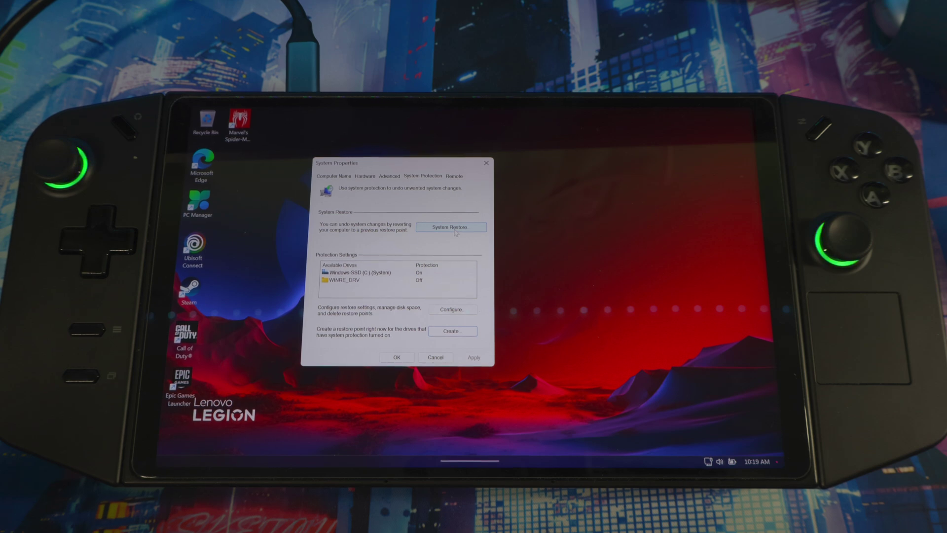
- Open the System Restore wizard and select the 02.11.24 restore point in the list
click(450, 228)
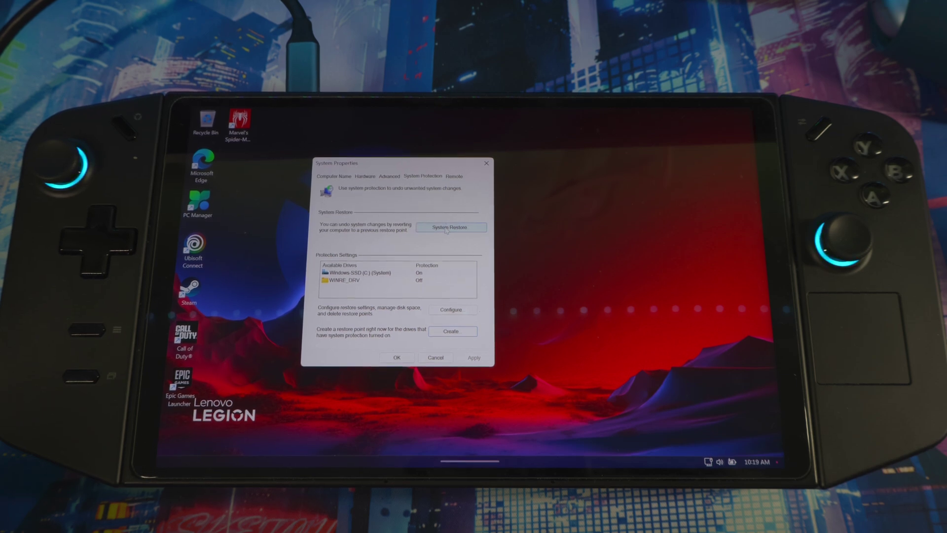
click(540, 369)
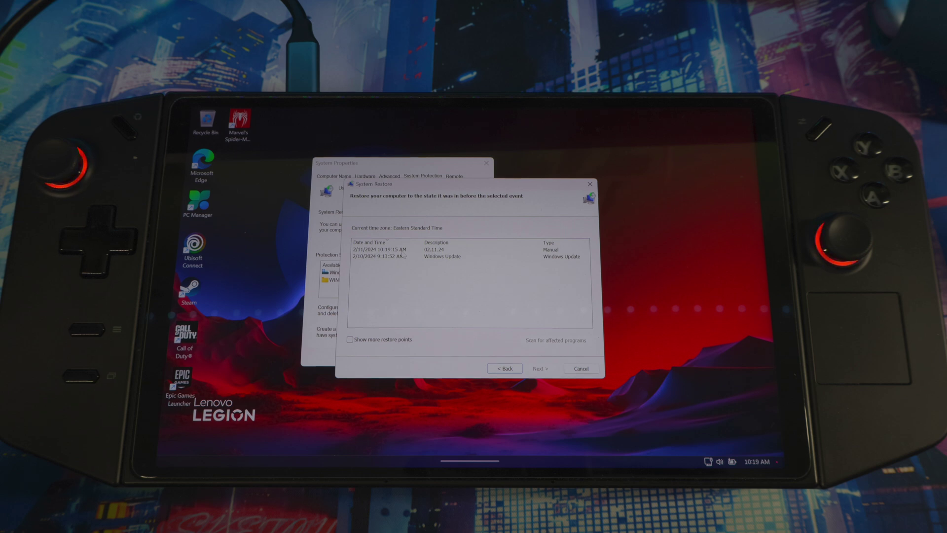
click(443, 250)
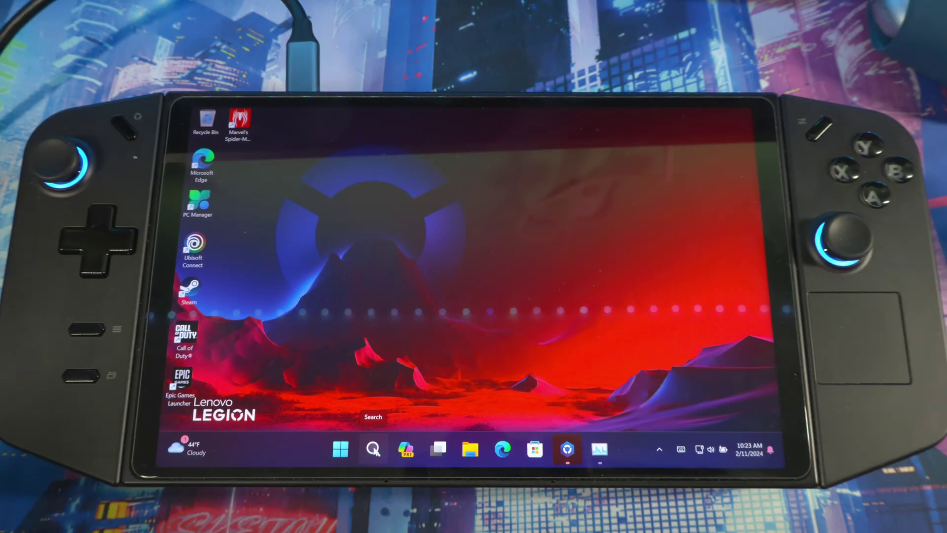
- Open the Performance Options visual-effects settings through Advanced system settings from Search
click(373, 449)
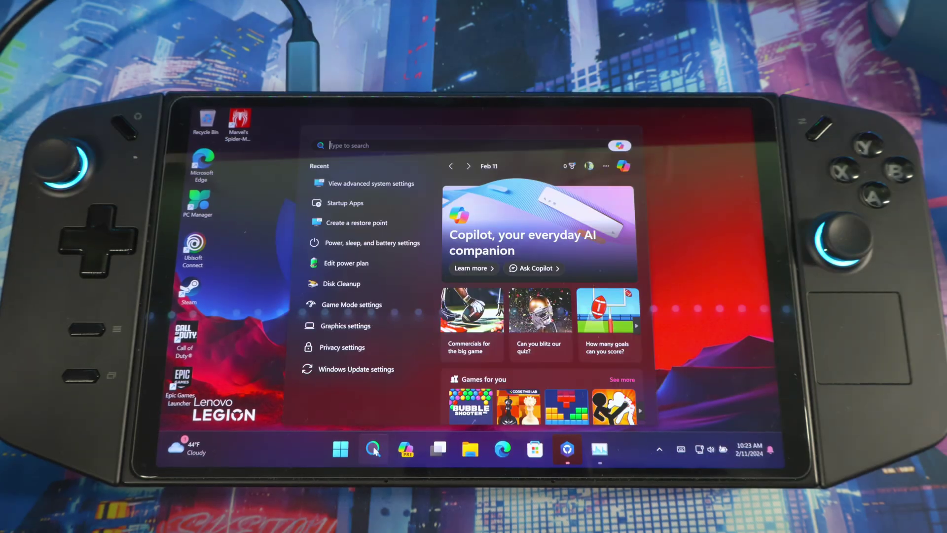
text(ad)
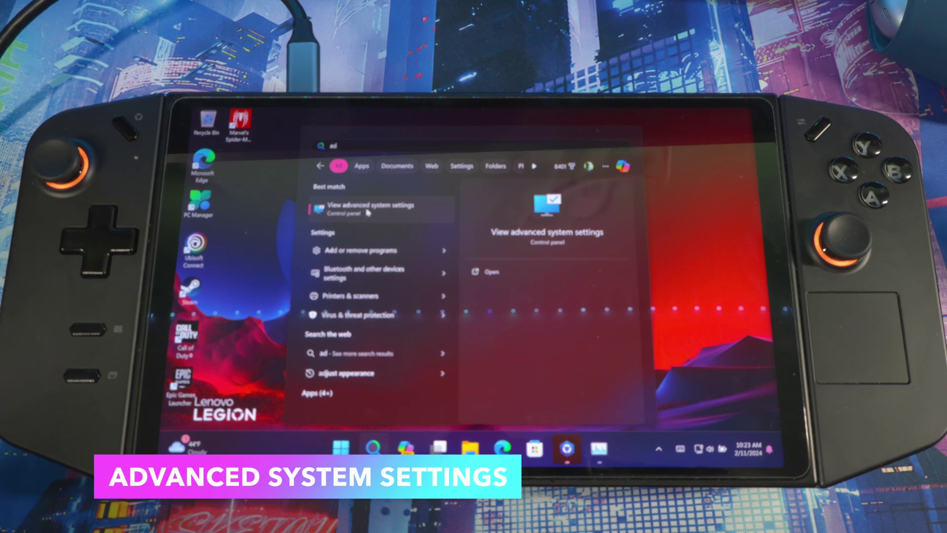
click(367, 208)
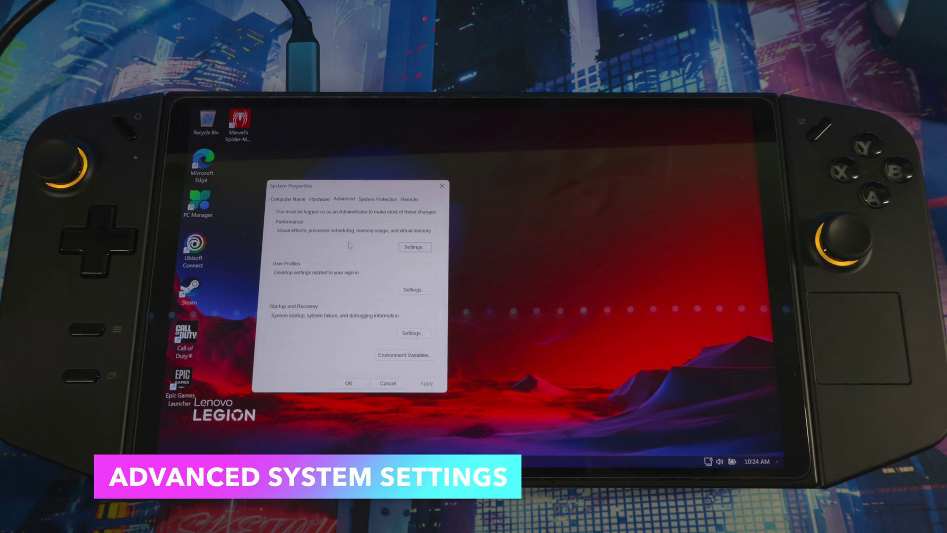
click(418, 249)
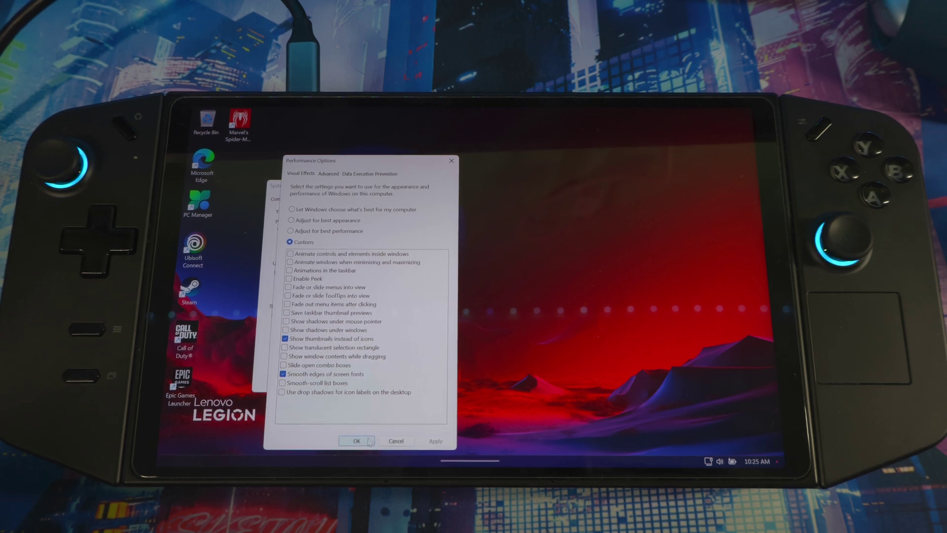
- Apply the custom visual effects, then run Disk Cleanup and delete the checked file categories
click(396, 440)
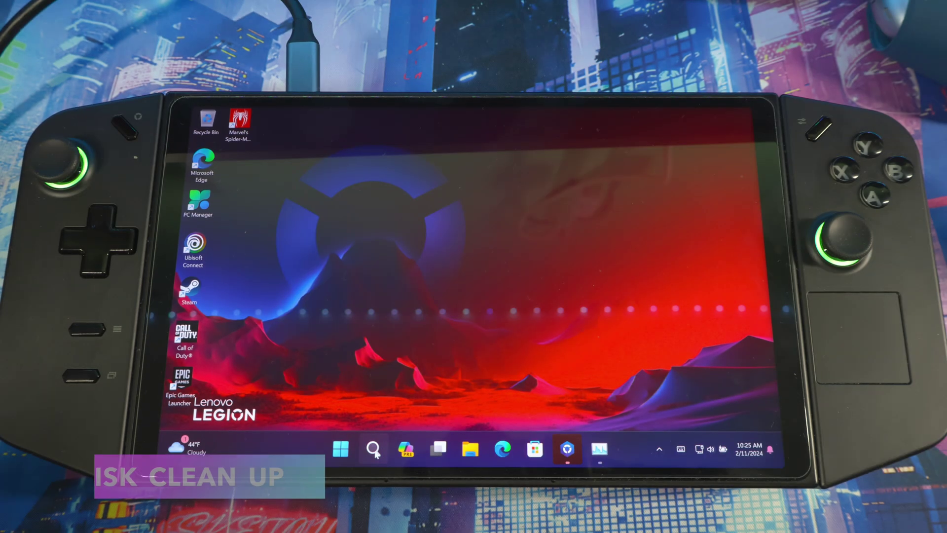
click(374, 450)
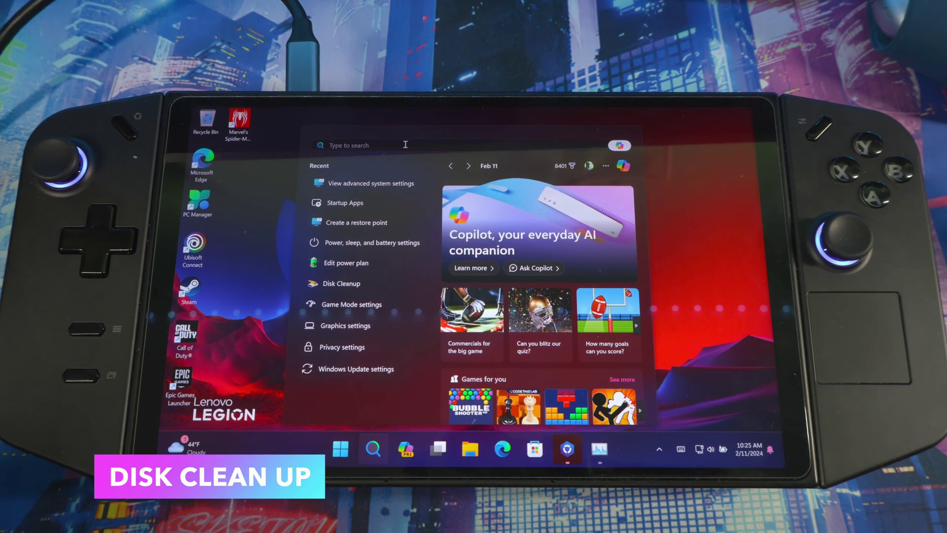
text(dis)
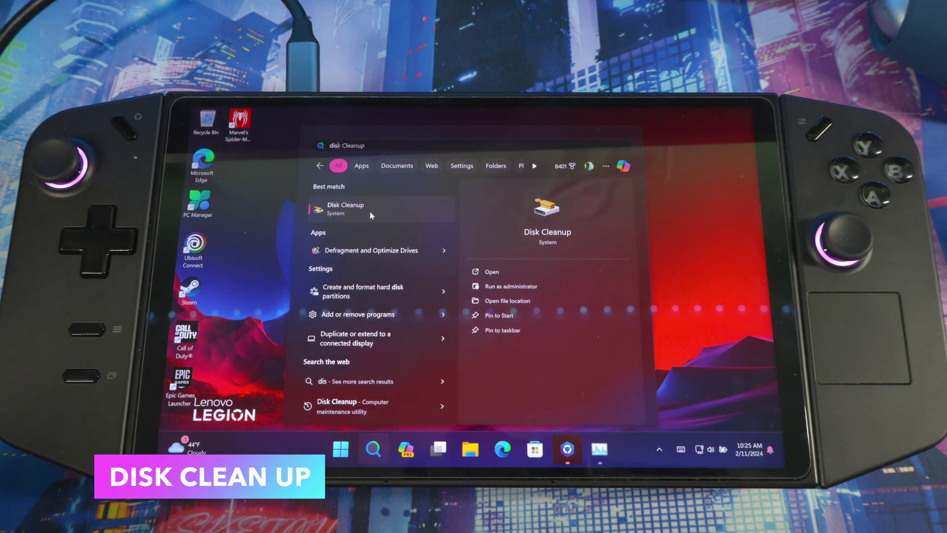
click(371, 214)
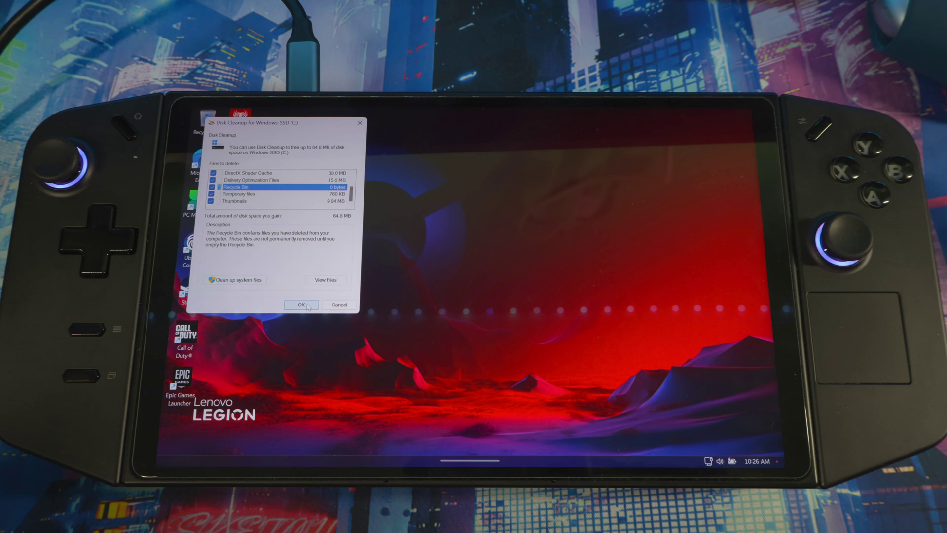
click(308, 306)
click(452, 285)
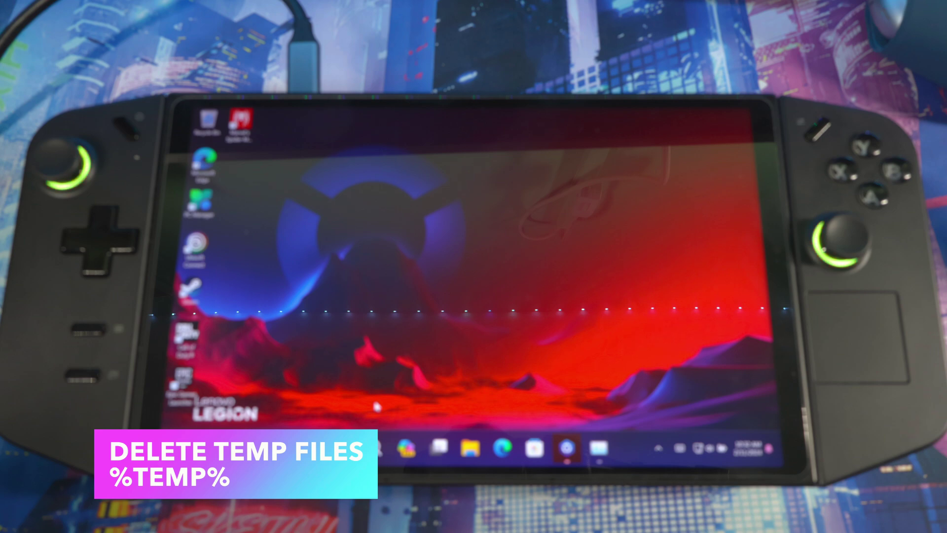
- Open the %temp% folder from Run, then select and delete all its files
key(super+r)
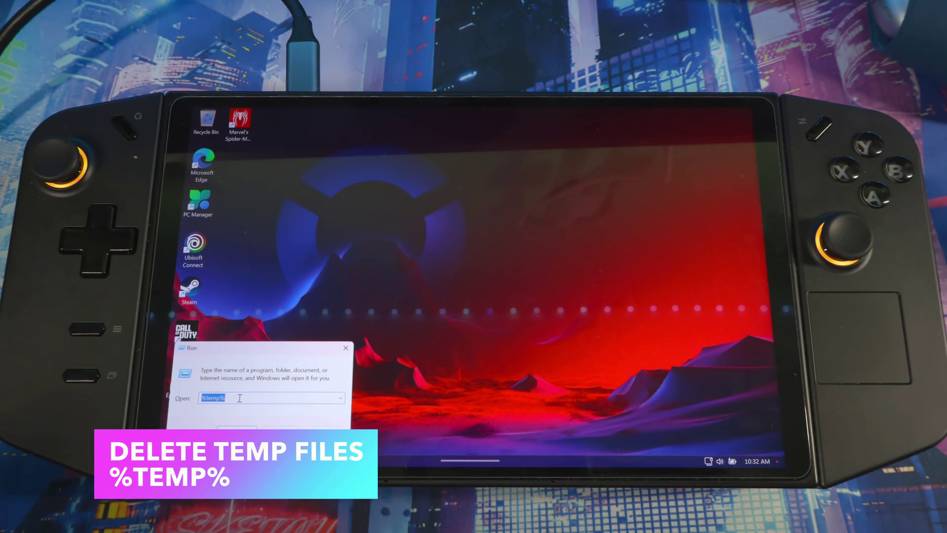
key(Return)
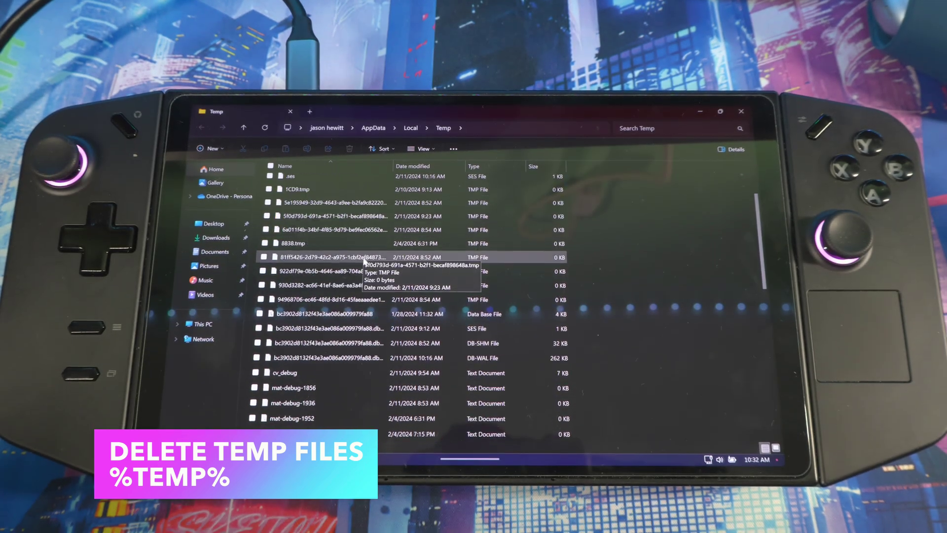
scroll(362, 261, down, 3)
scroll(362, 261, up, 5)
key(ctrl+a)
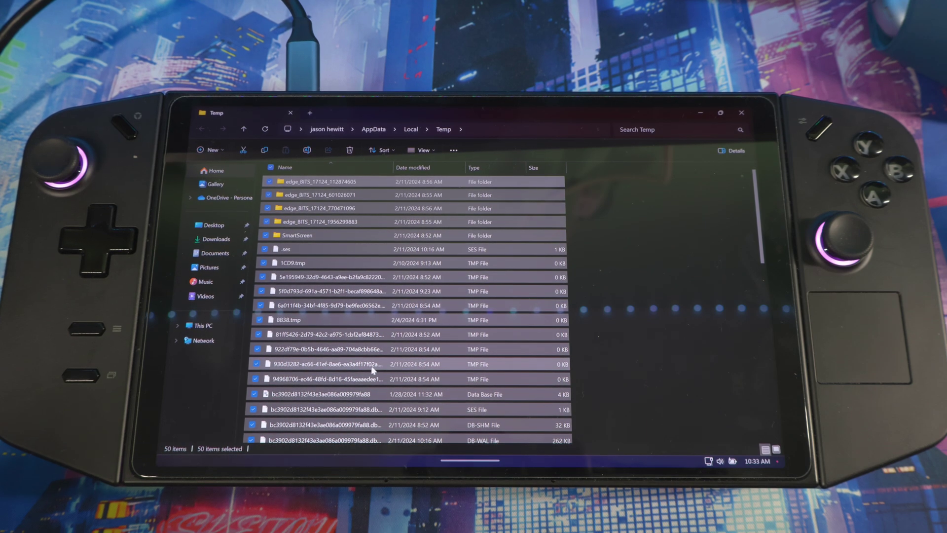
click(351, 151)
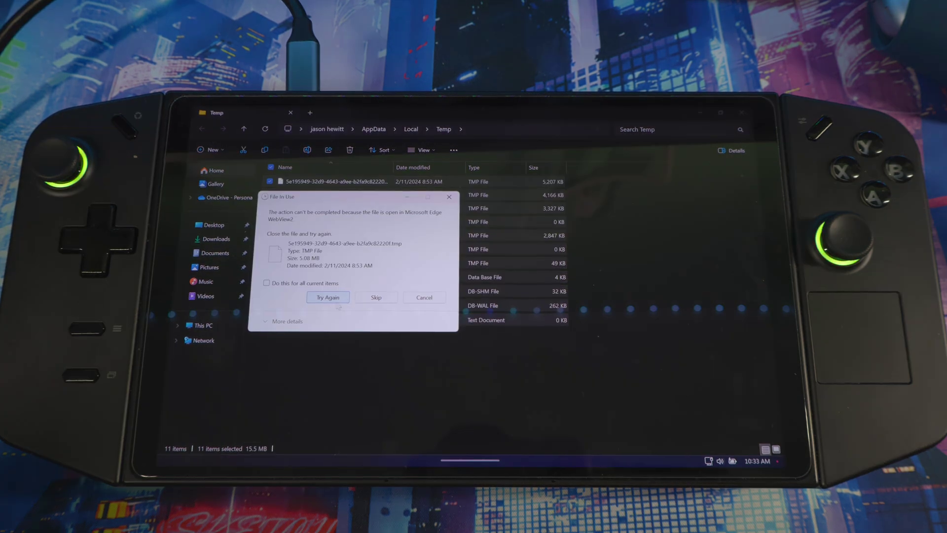
- Skip each temp file still in use across the six File In Use prompts
click(376, 298)
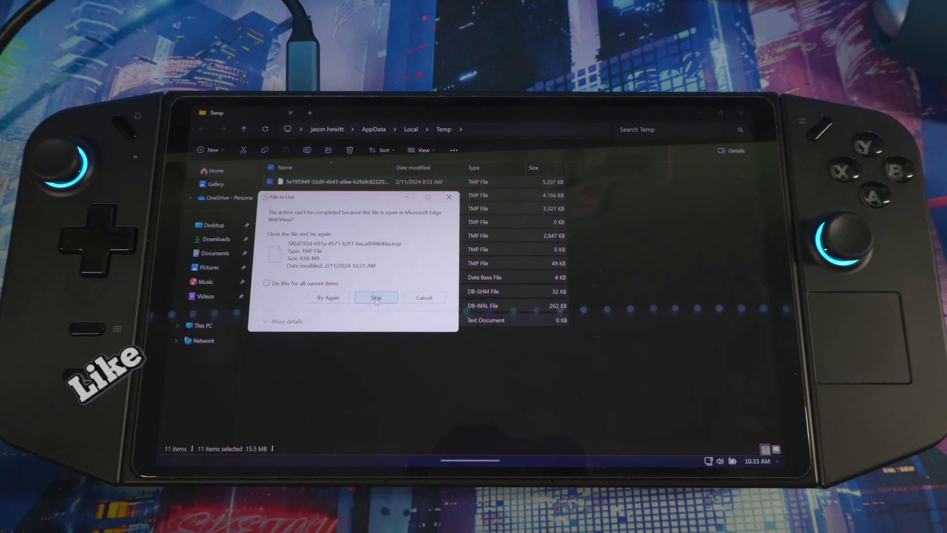
click(376, 297)
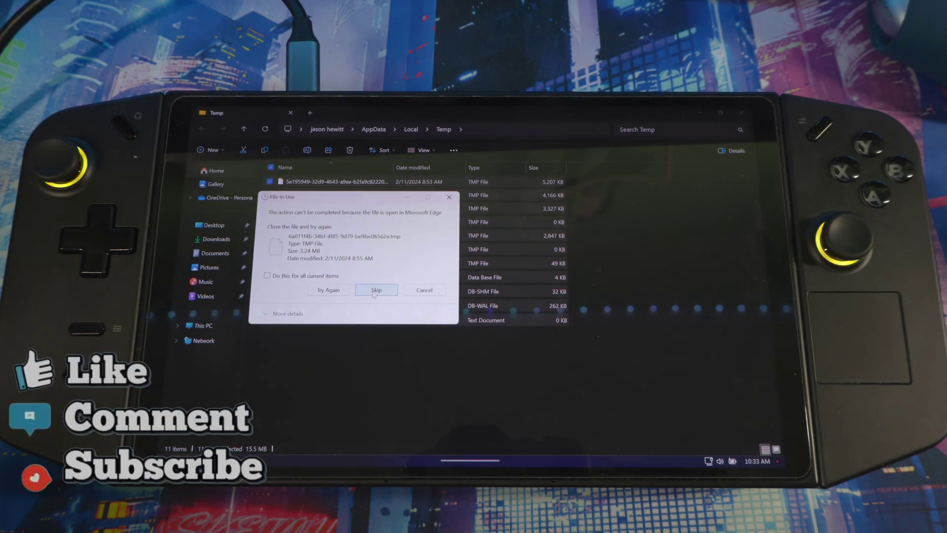
click(373, 296)
click(374, 293)
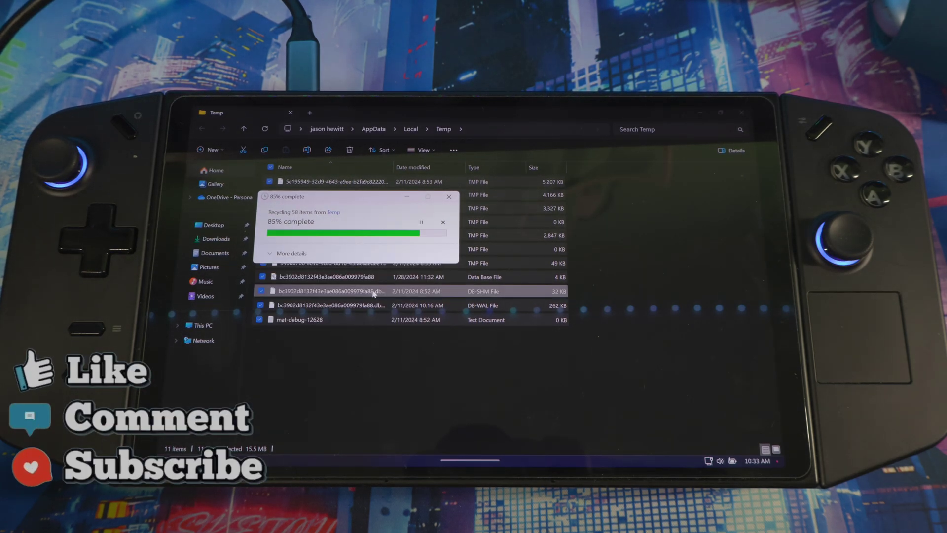
click(374, 293)
click(374, 293)
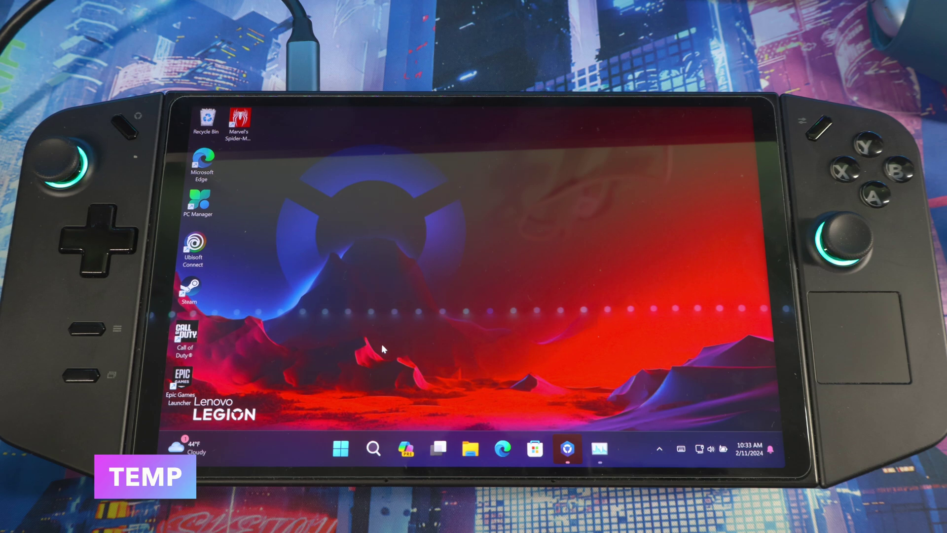
- Delete all files in C:\Windows\Temp, skipping the one file still in use
key(super+r)
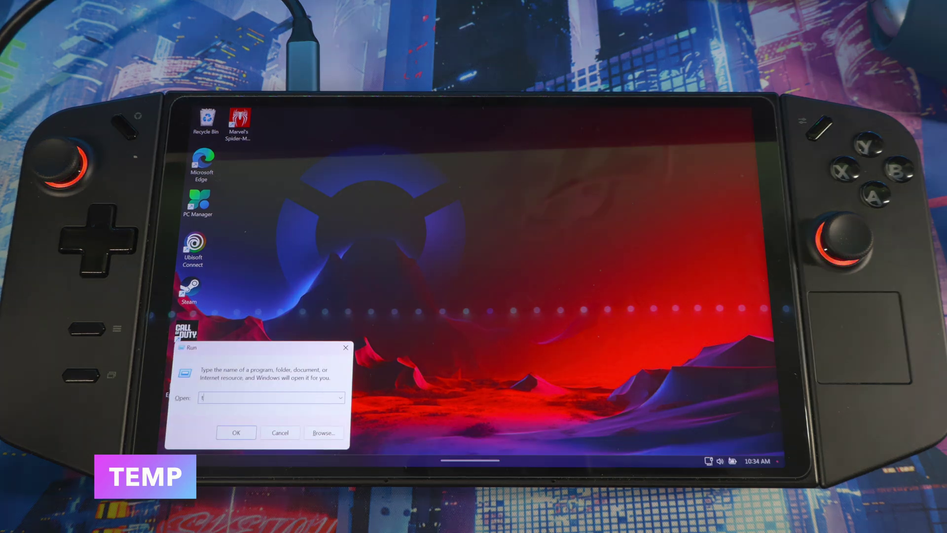
click(237, 433)
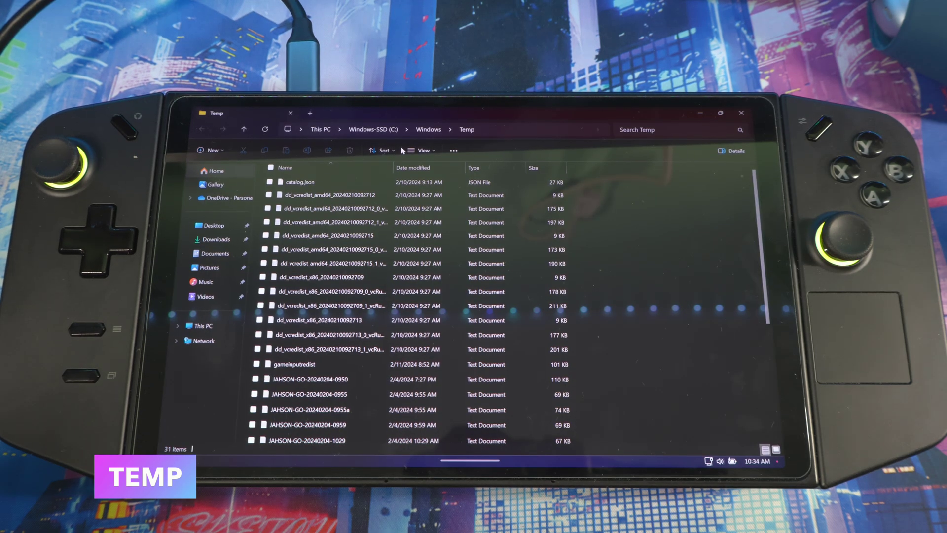
click(271, 168)
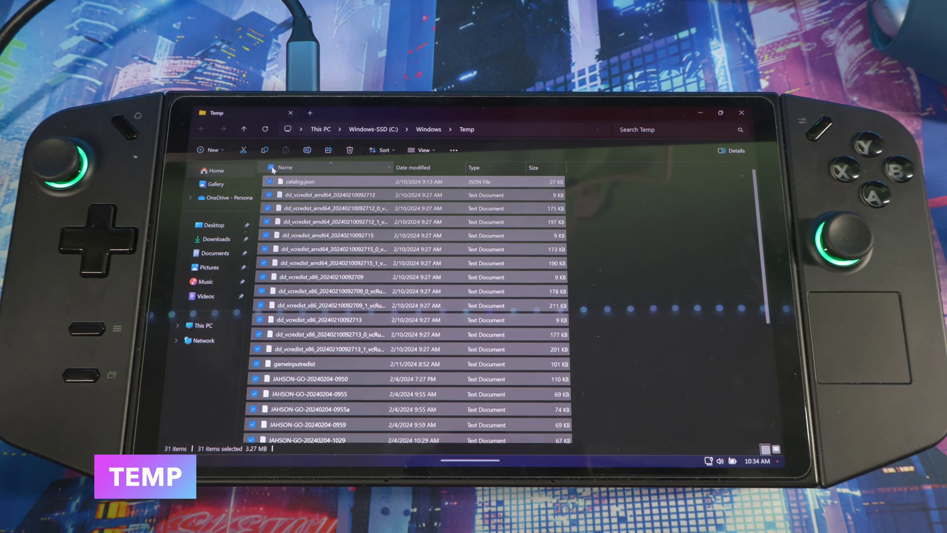
key(Delete)
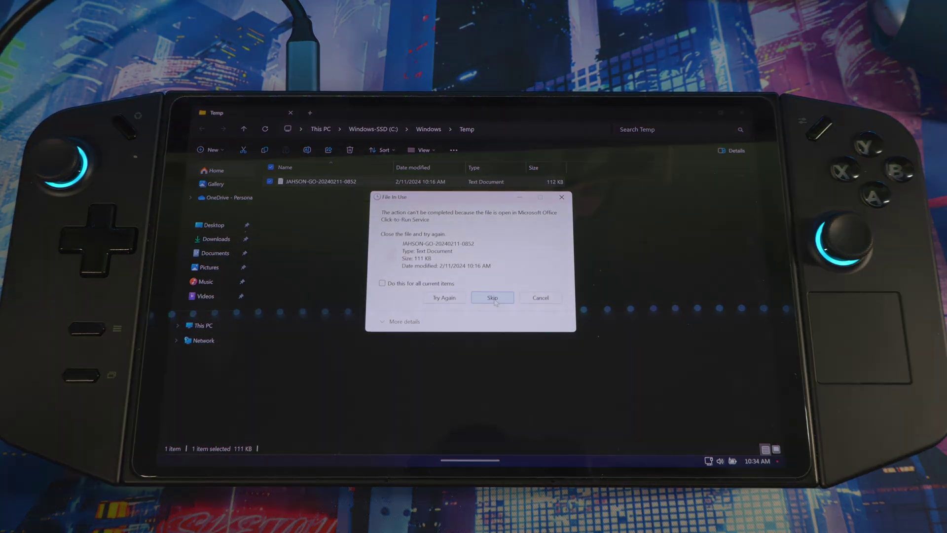
click(493, 297)
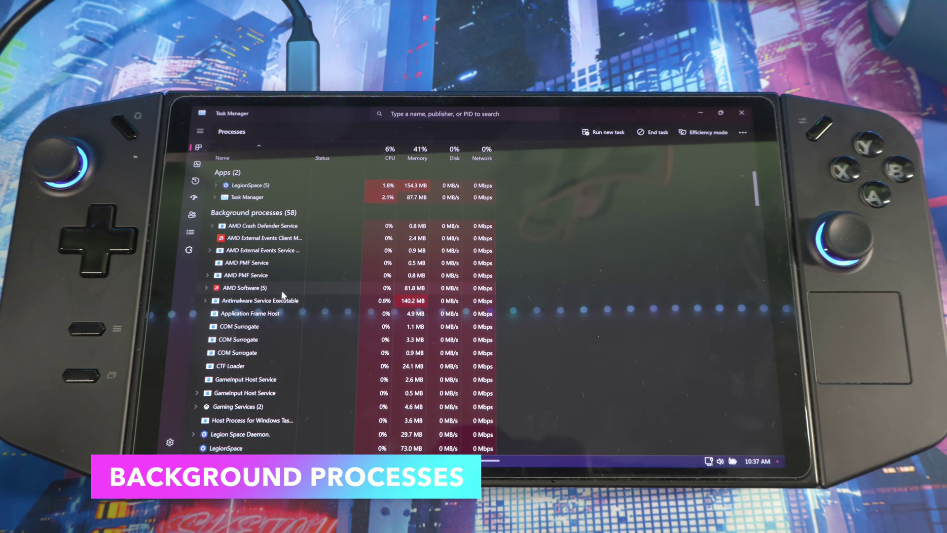
scroll(283, 295, down, 1)
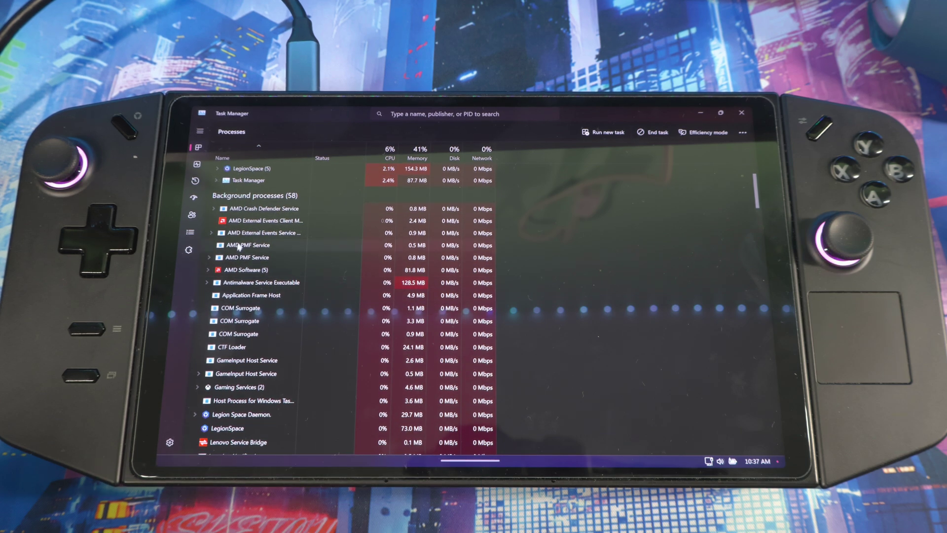
scroll(301, 288, down, 2)
scroll(251, 273, down, 2)
scroll(246, 267, down, 1)
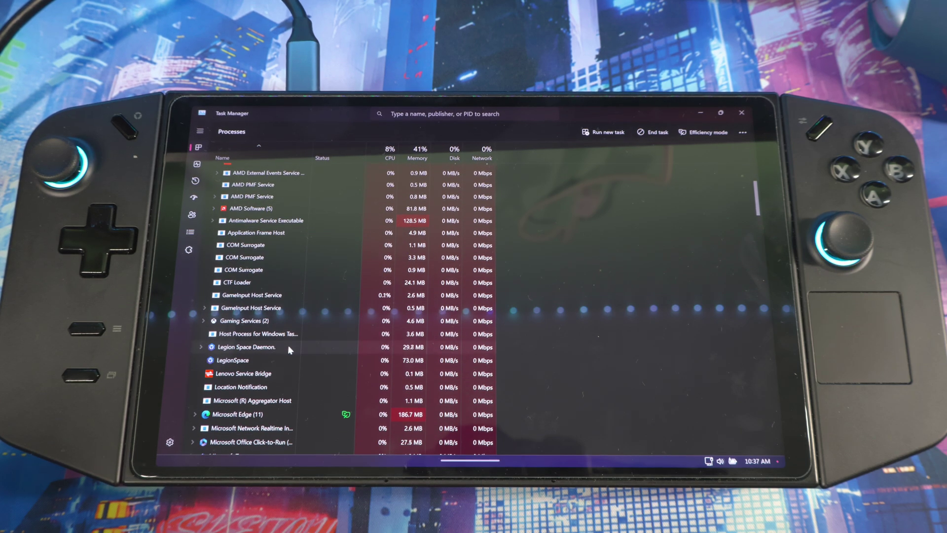
scroll(288, 347, down, 2)
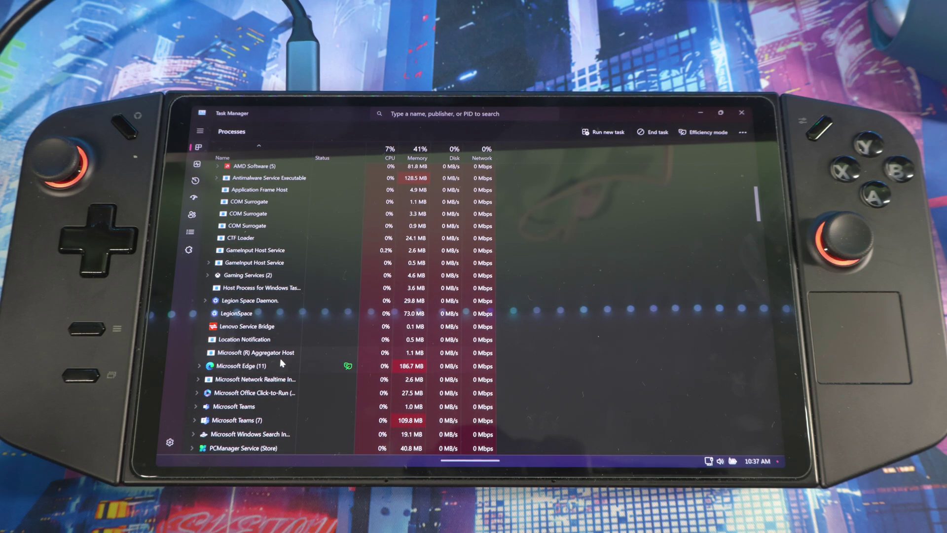
scroll(269, 350, down, 2)
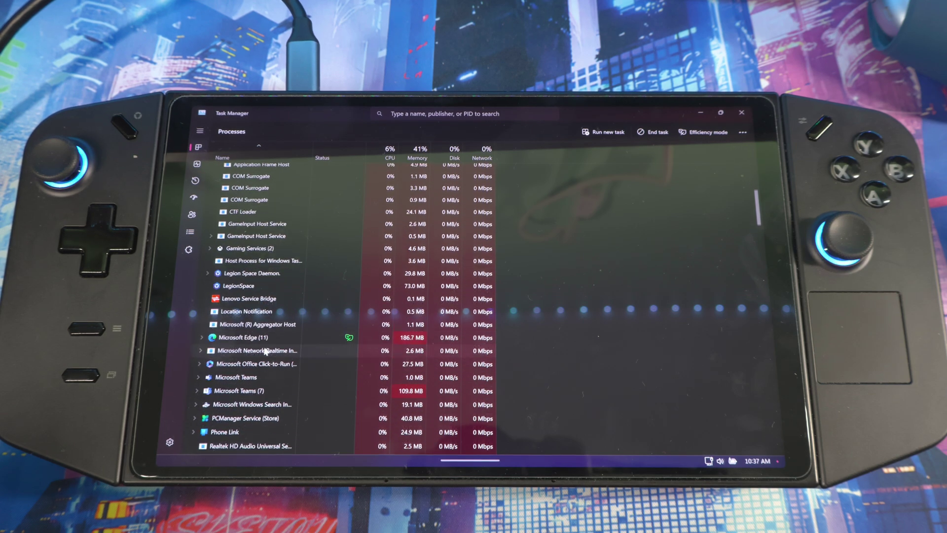
scroll(265, 348, down, 1)
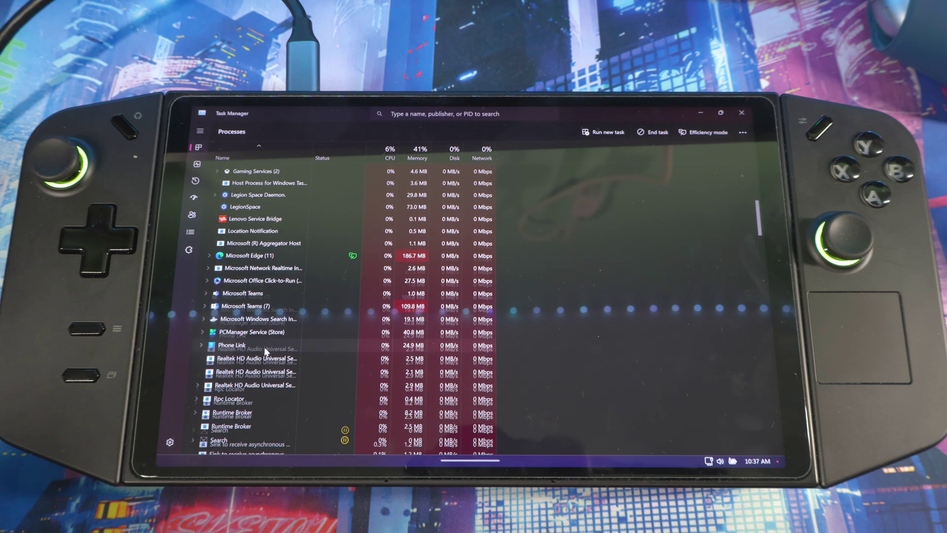
scroll(264, 348, down, 1)
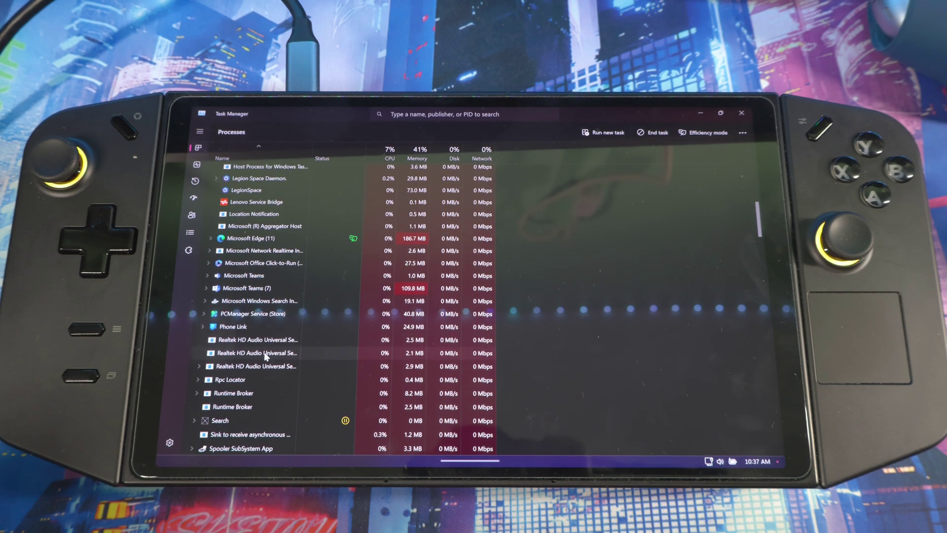
- End the Phone Link background process from its right-click menu
right_click(243, 329)
click(267, 224)
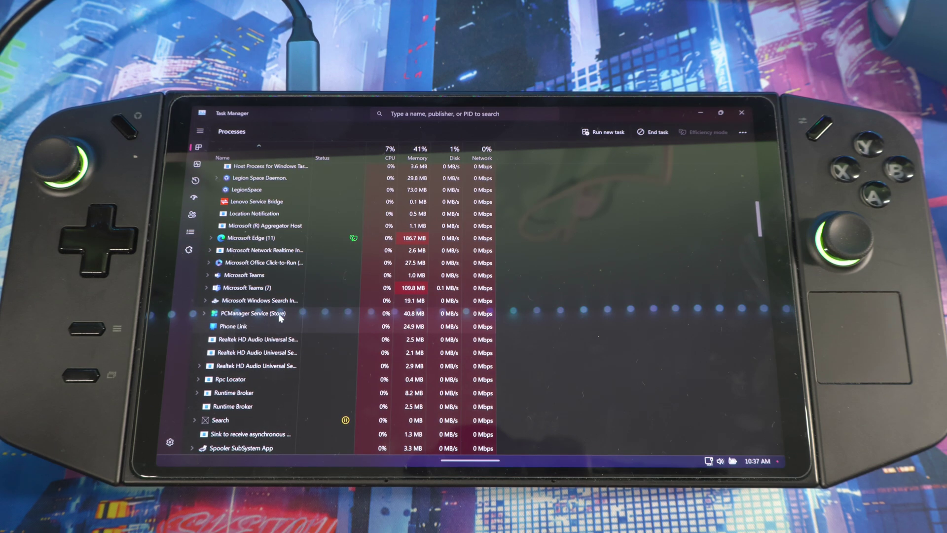
scroll(274, 375, down, 3)
scroll(275, 375, down, 2)
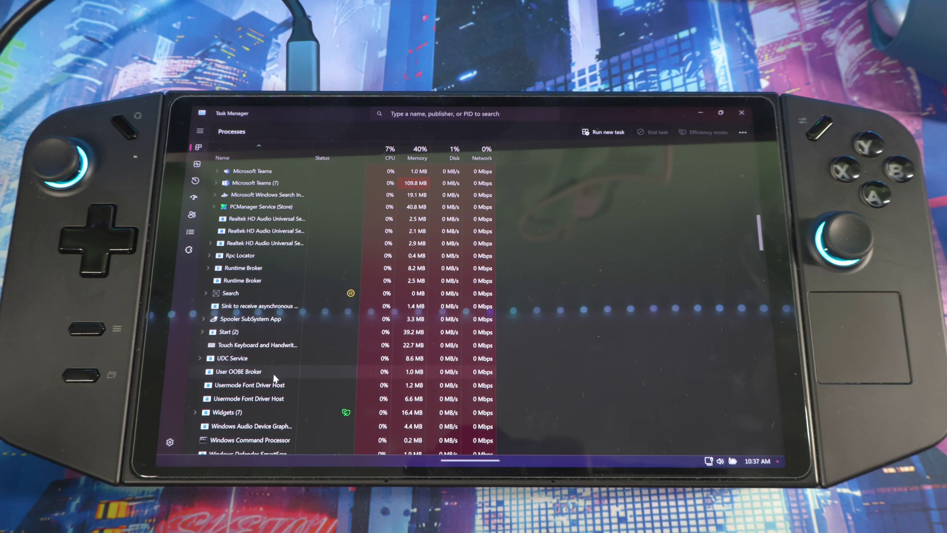
scroll(275, 376, down, 2)
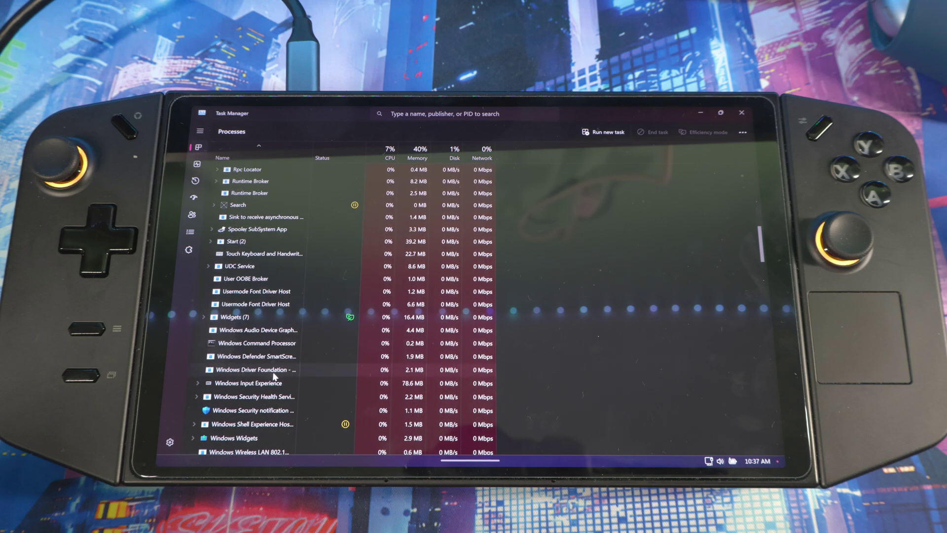
scroll(274, 375, down, 3)
scroll(275, 375, down, 2)
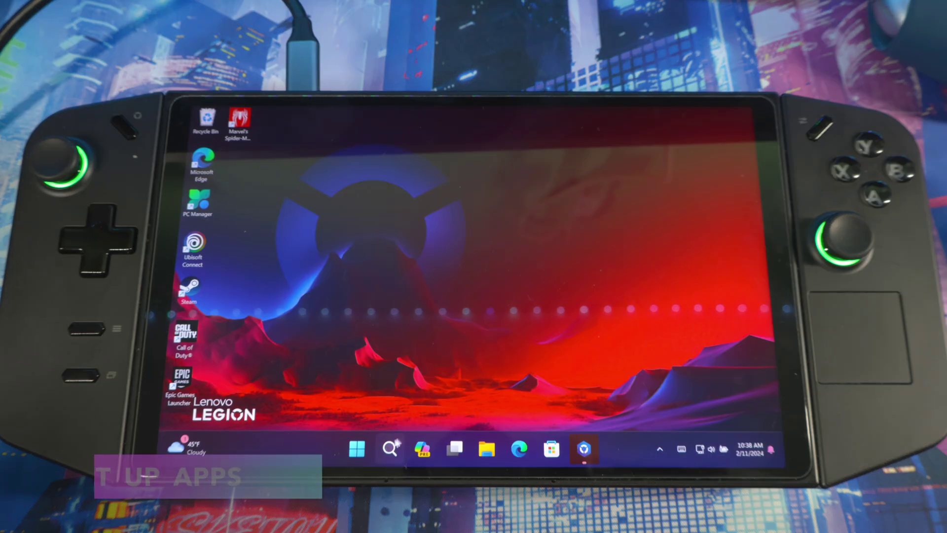
- Open Startup apps settings from Search and switch Microsoft Teams off
click(388, 449)
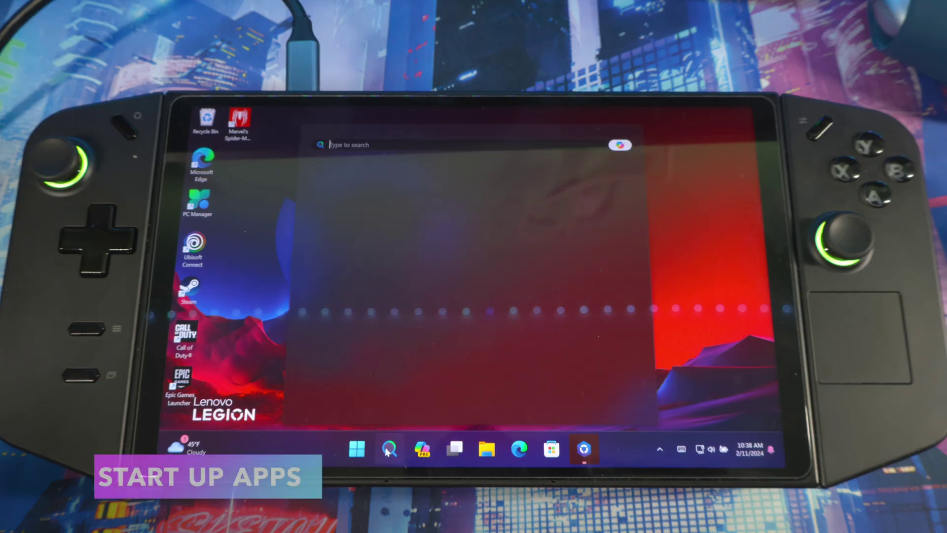
text(start)
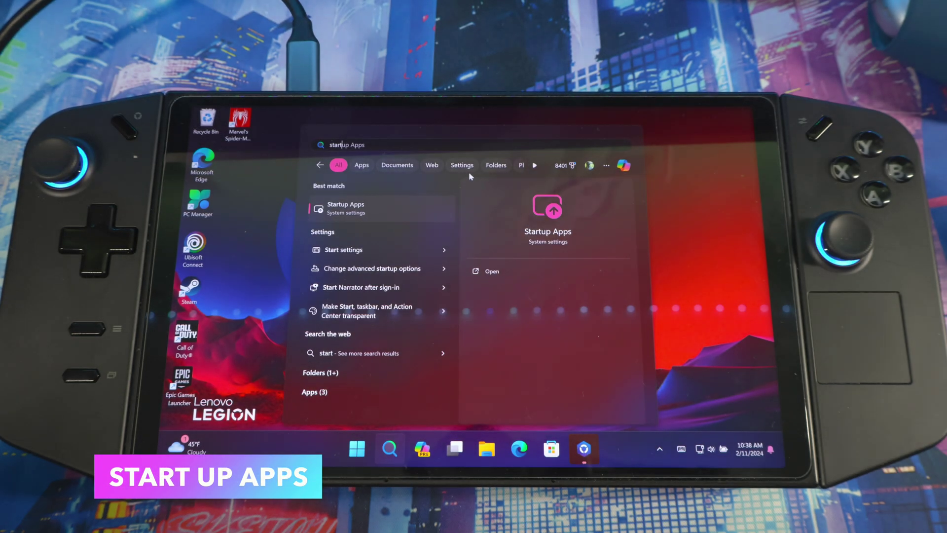
click(362, 212)
scroll(641, 235, down, 5)
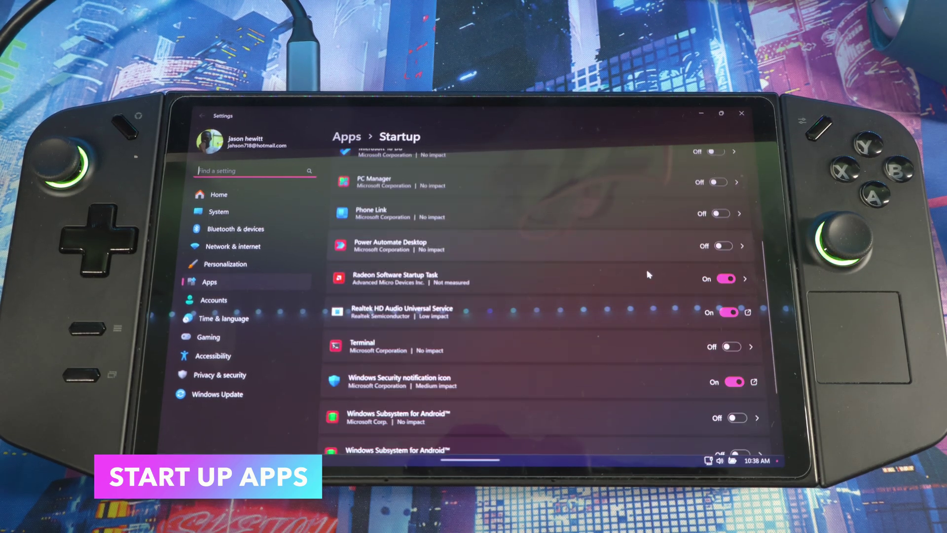
scroll(643, 271, up, 4)
scroll(644, 271, down, 6)
scroll(645, 276, up, 5)
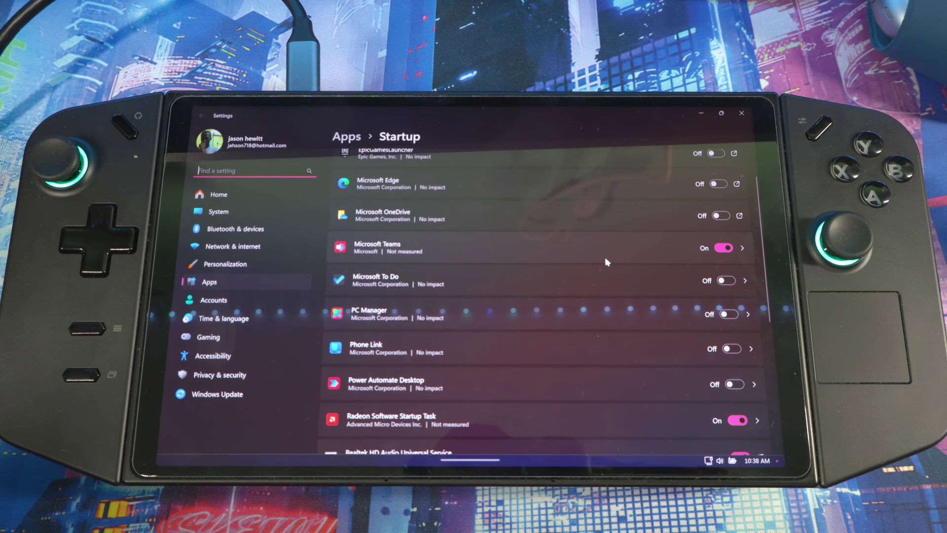
scroll(604, 257, down, 3)
scroll(562, 255, up, 5)
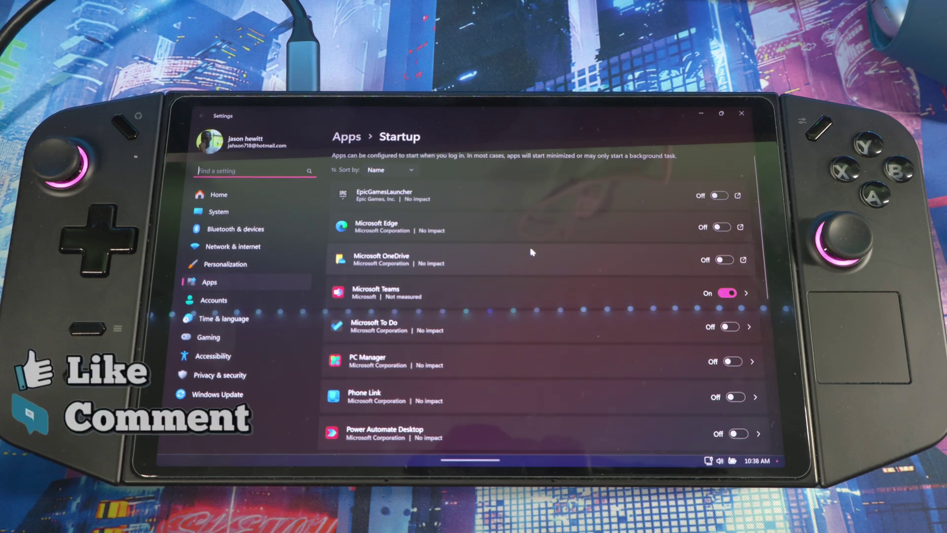
scroll(530, 252, down, 5)
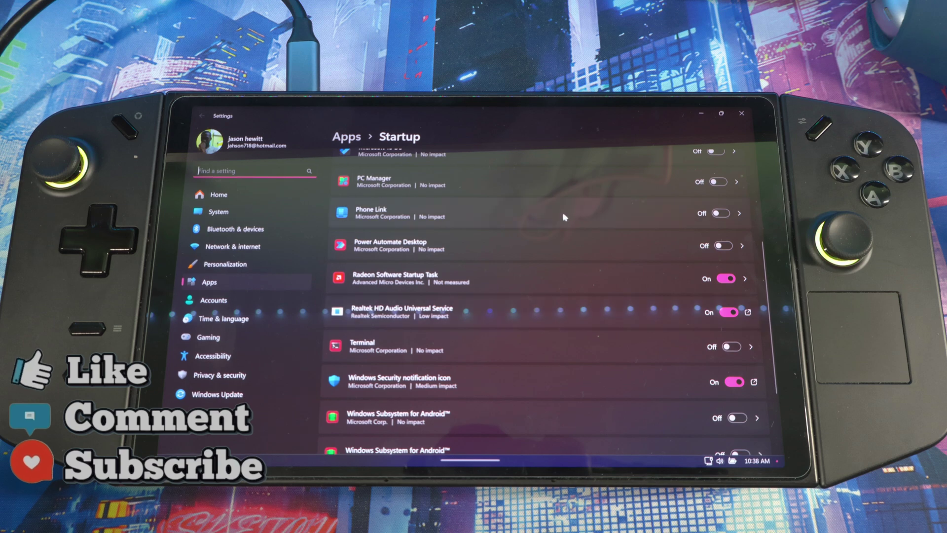
scroll(564, 216, up, 5)
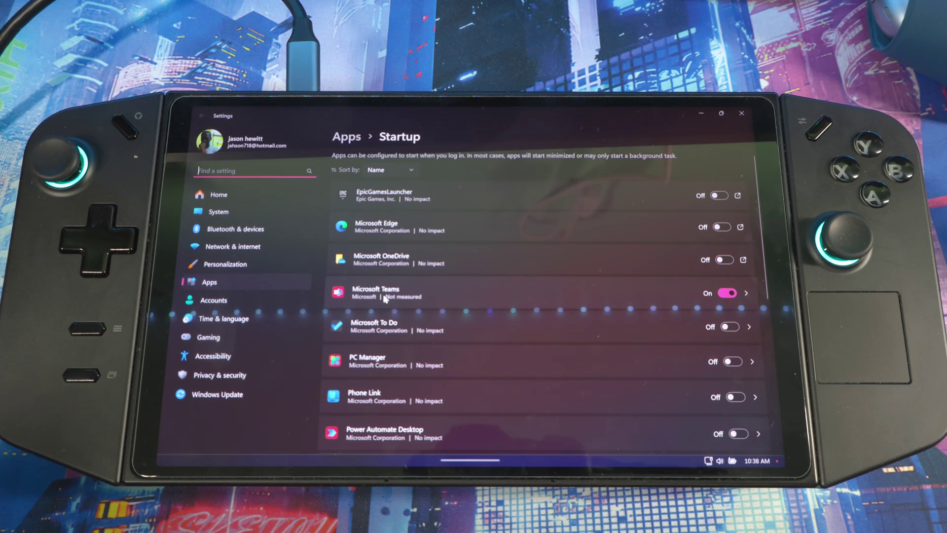
click(727, 293)
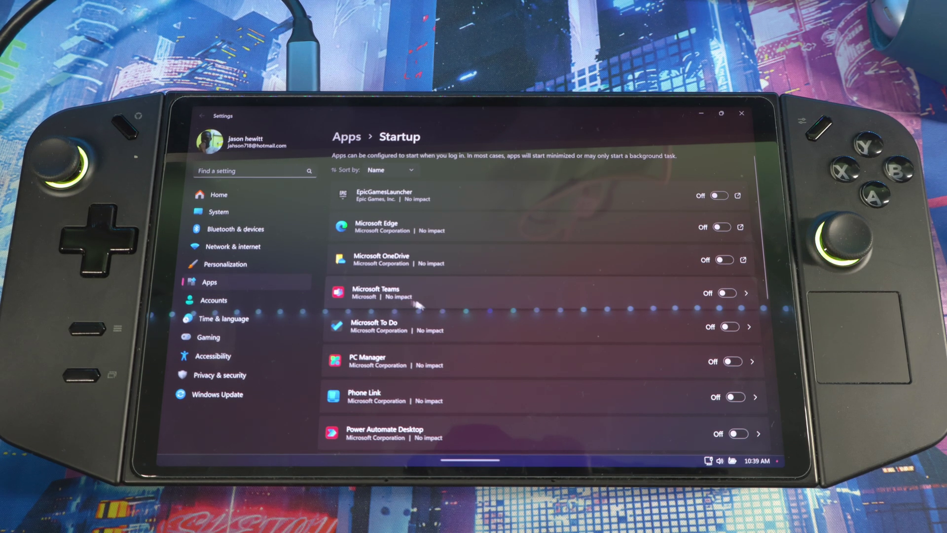
scroll(459, 296, down, 4)
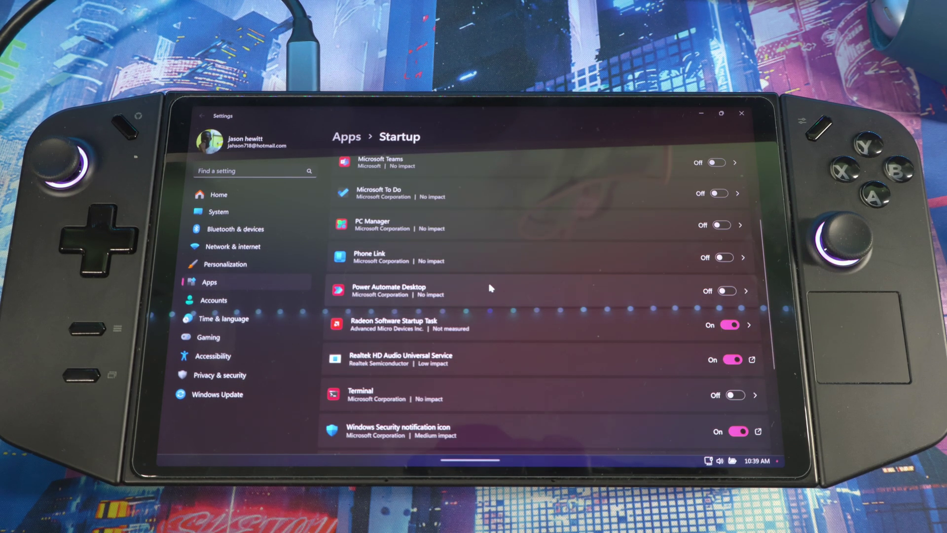
scroll(474, 296, down, 3)
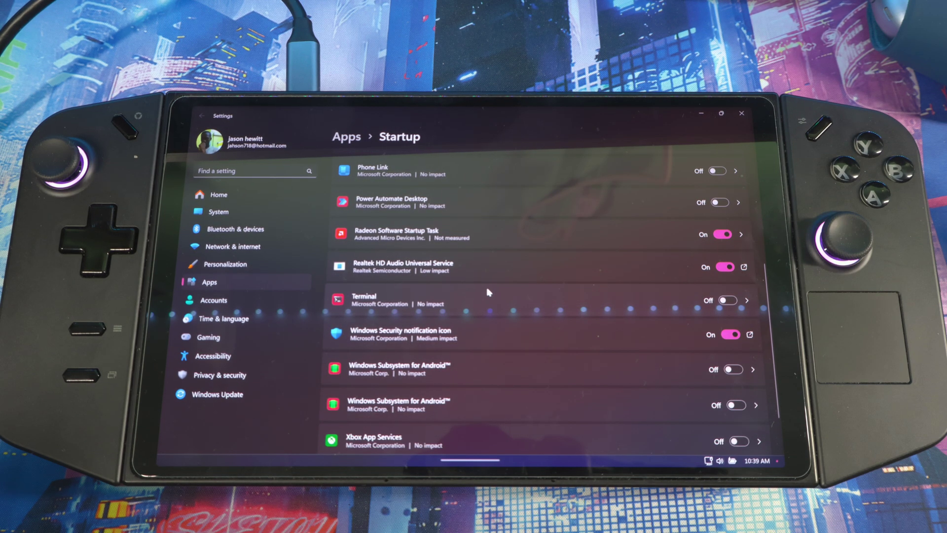
scroll(487, 292, down, 3)
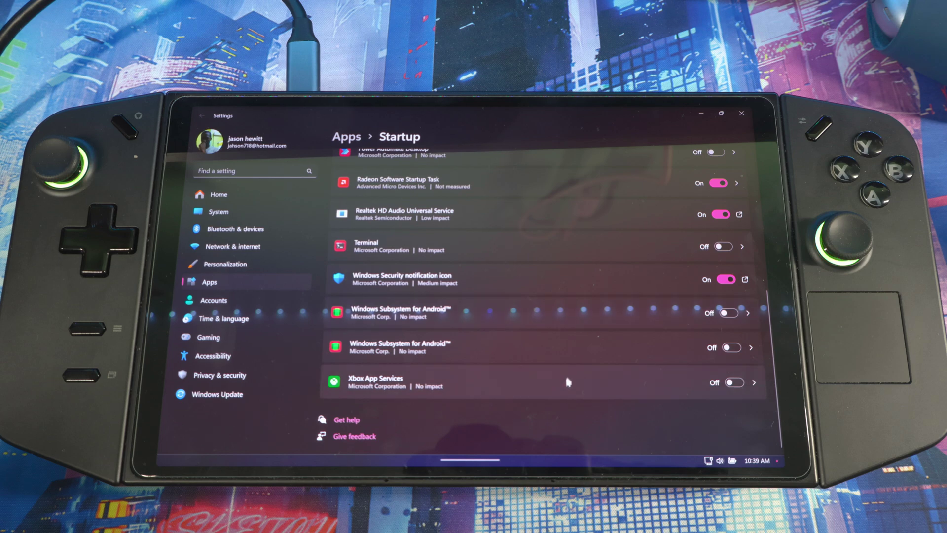
scroll(516, 318, up, 4)
scroll(522, 333, up, 3)
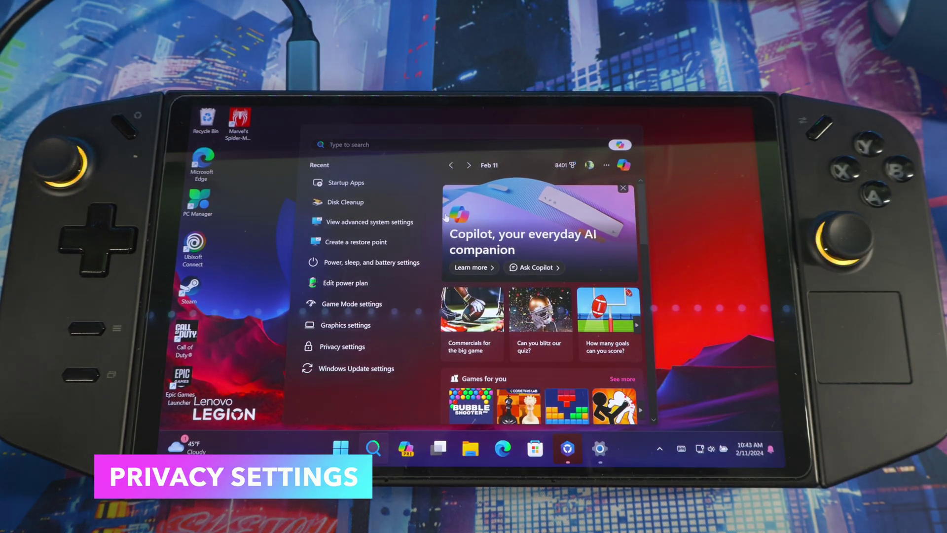
text(poprivacy settings)
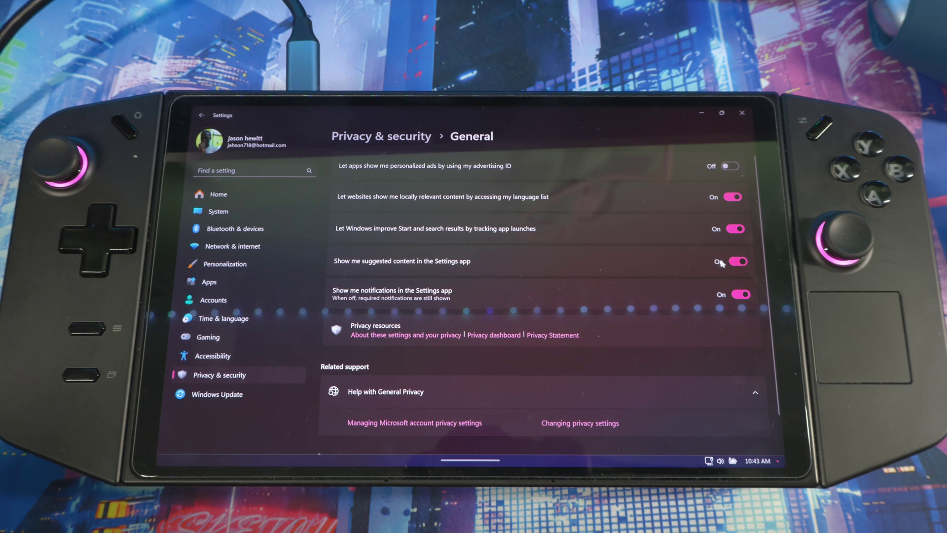
- Switch off suggested content in Settings, then return to the Privacy & security overview
click(738, 262)
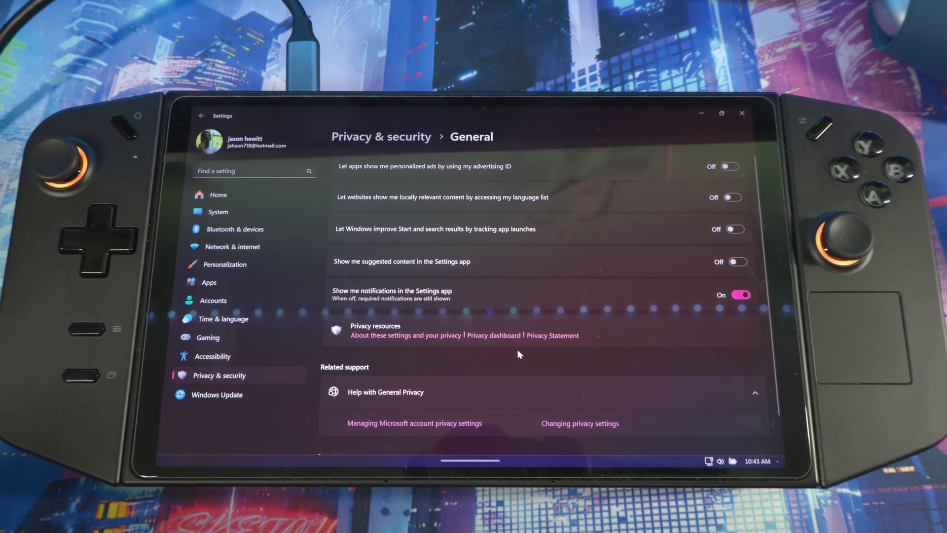
click(248, 373)
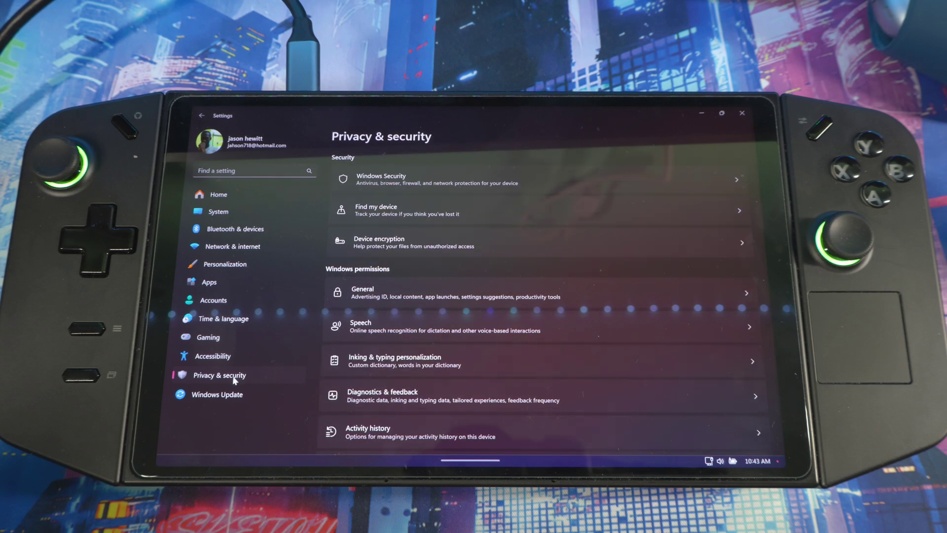
click(386, 216)
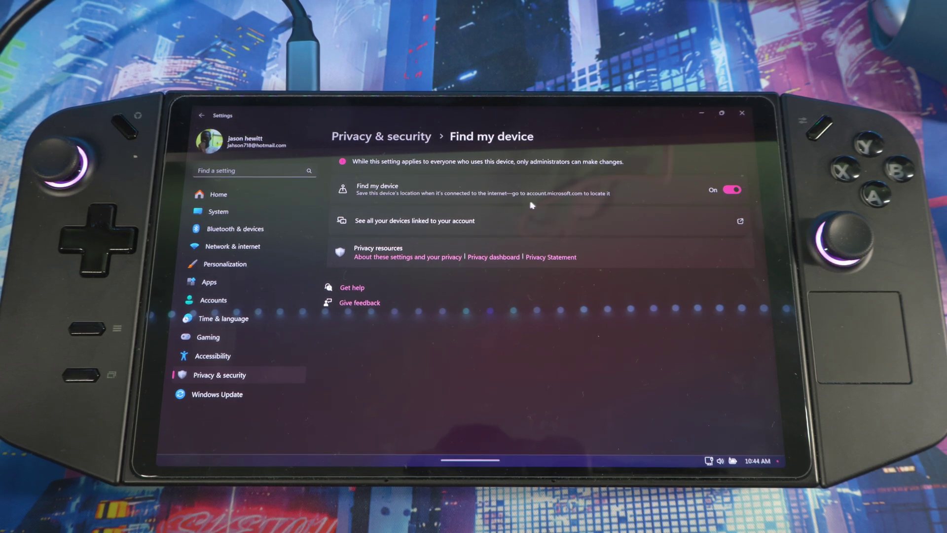
key(alt+Left)
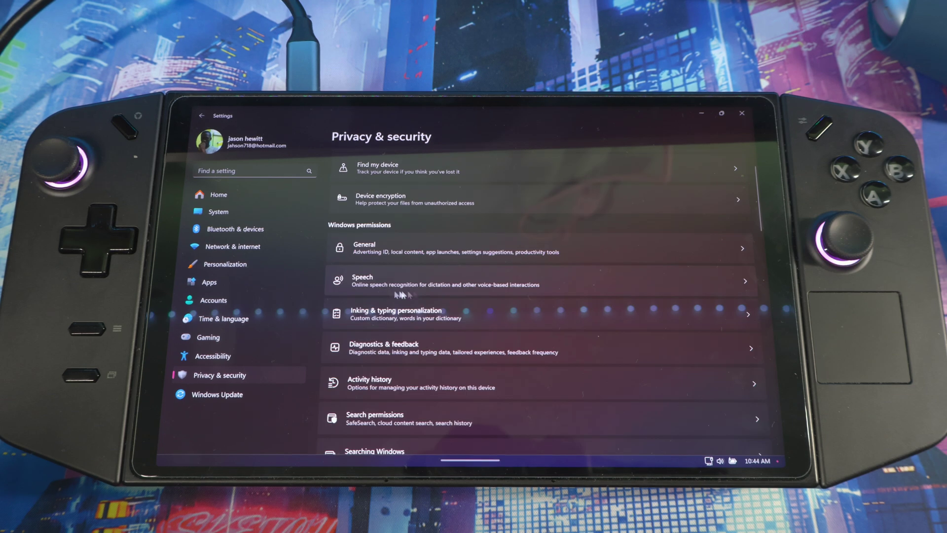
click(439, 316)
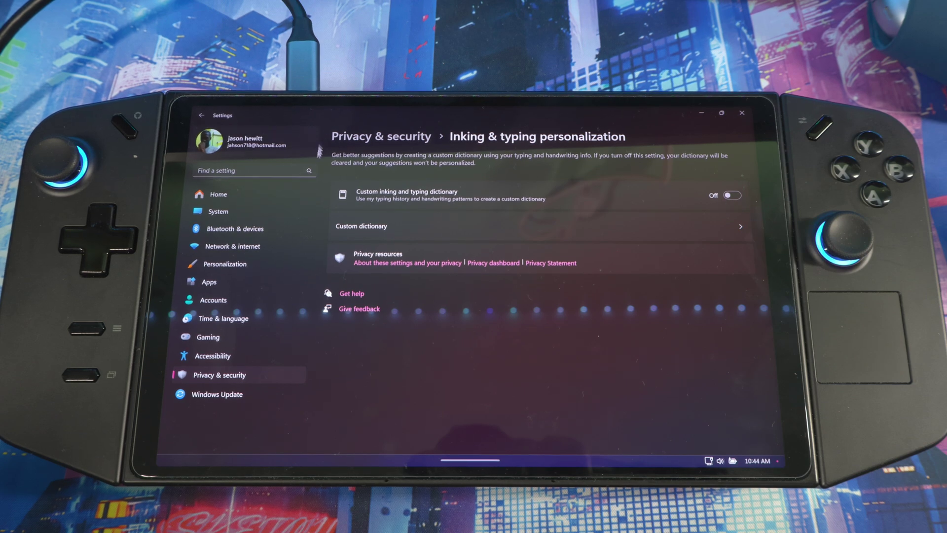
key(alt+Left)
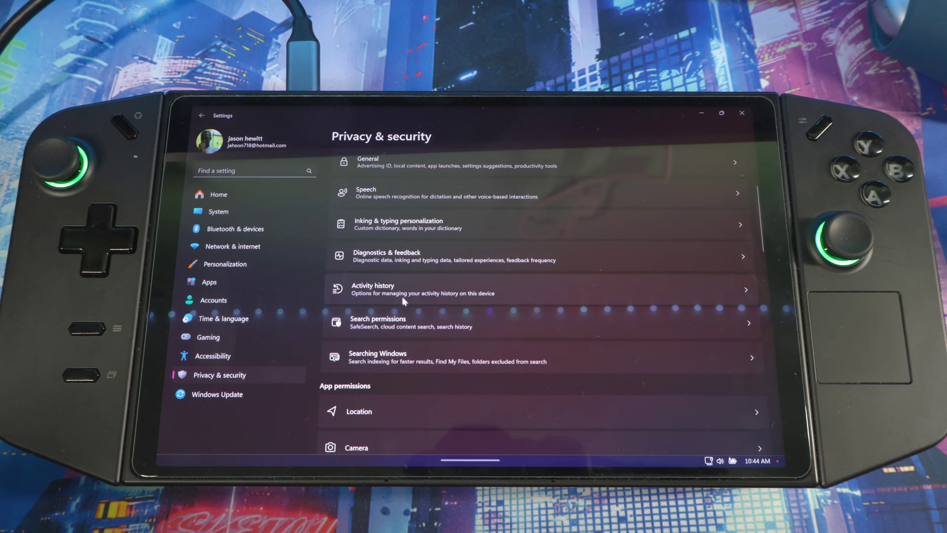
scroll(454, 296, down, 1)
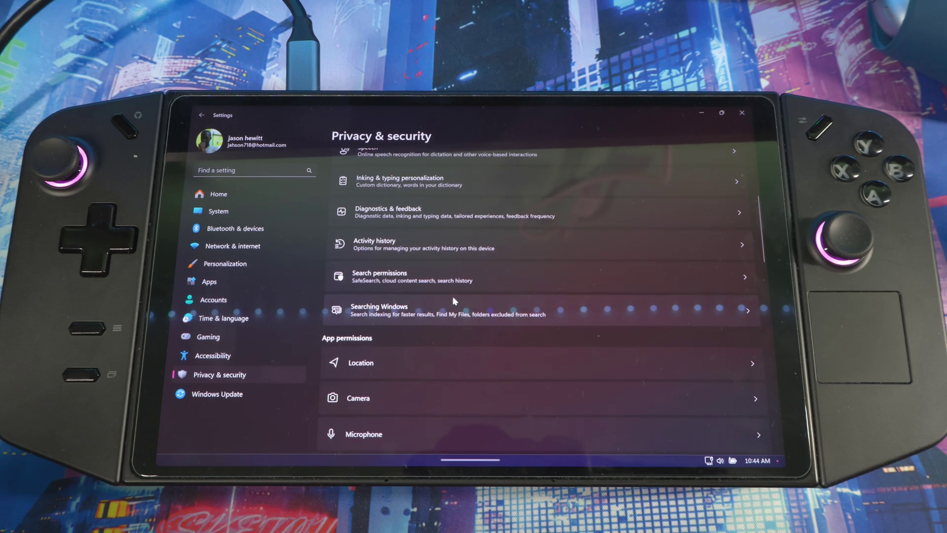
scroll(452, 297, up, 3)
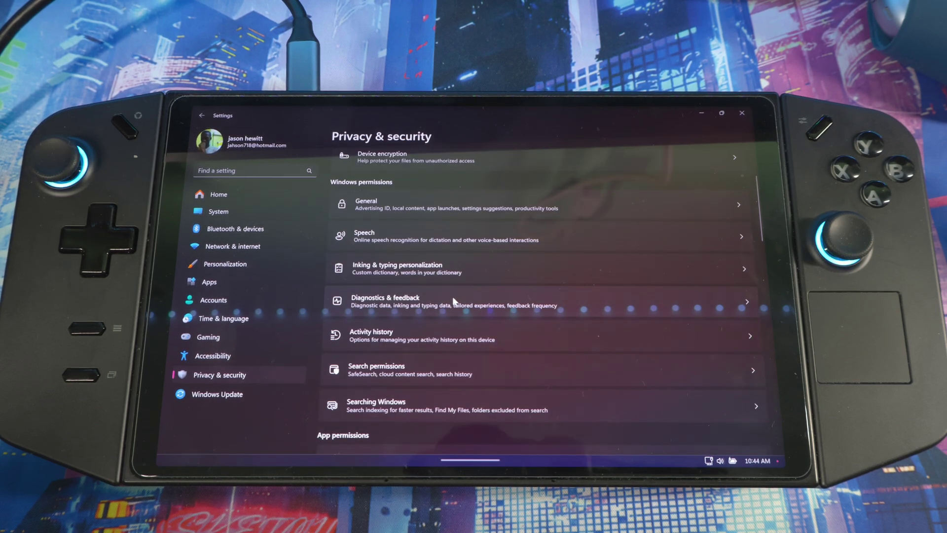
scroll(452, 297, up, 2)
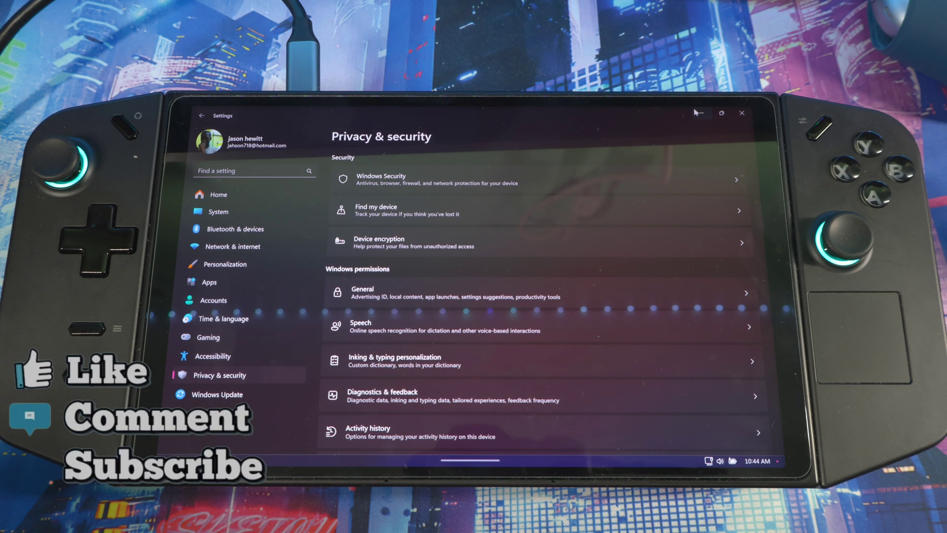
- Minimize the Settings window to reveal the desktop and taskbar
click(701, 112)
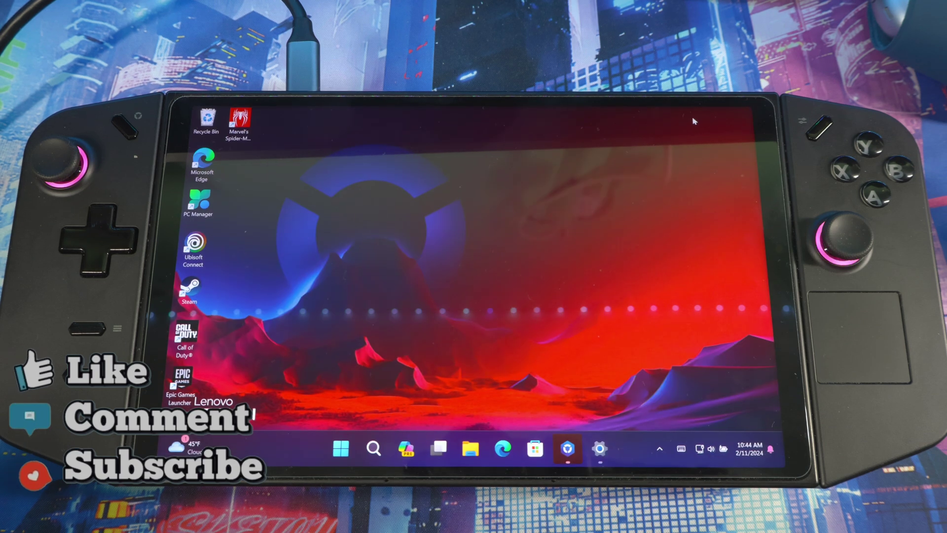